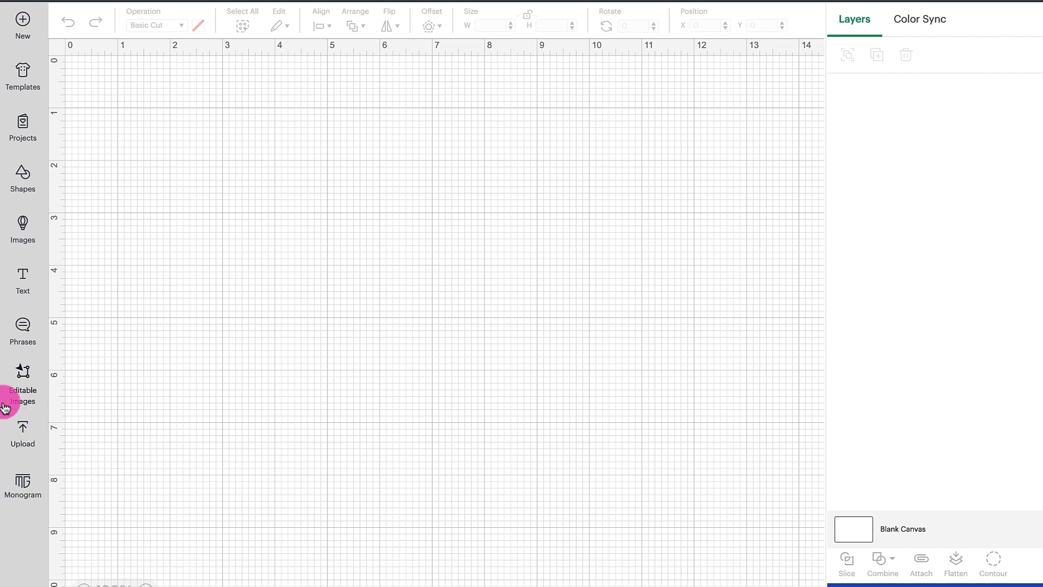
# Open the Upload panel to reach the image upload page
pyautogui.click(24, 444)
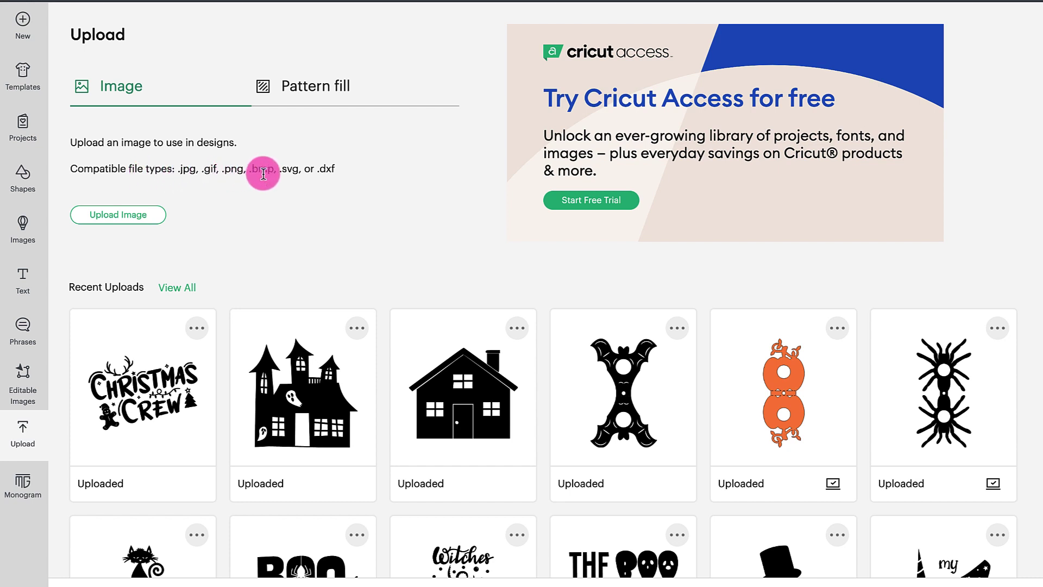
pyautogui.click(144, 218)
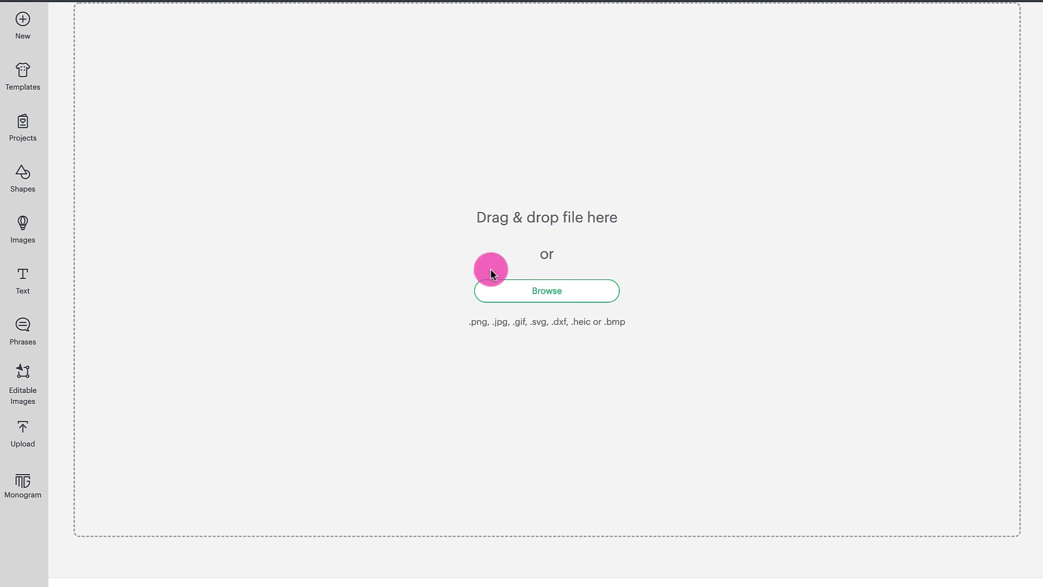
# Browse to the DesignBundles-You-and-Me-new folder in Downloads
pyautogui.click(635, 298)
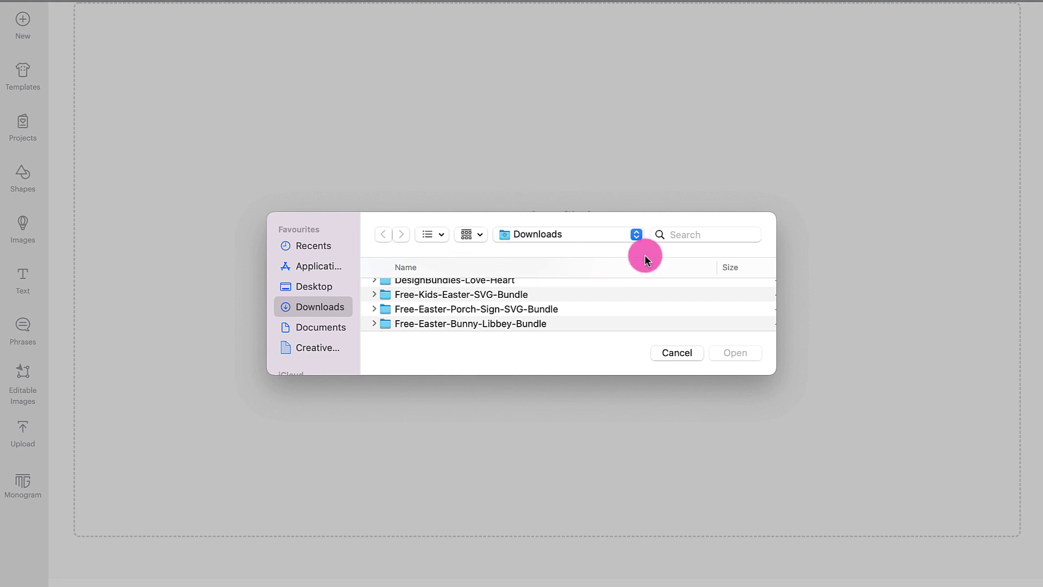
pyautogui.scroll(-2, 555, 312)
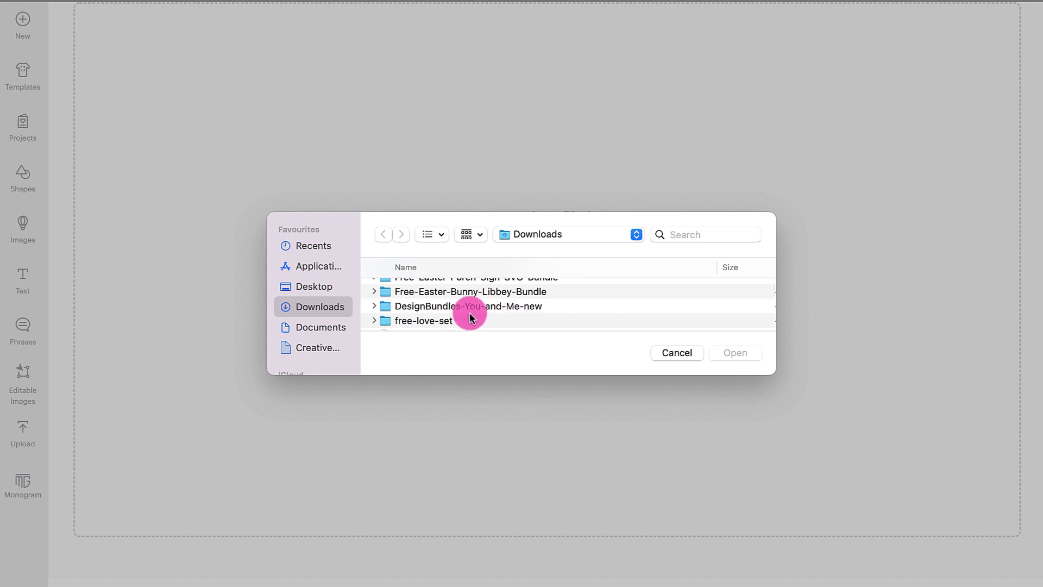
pyautogui.click(502, 310)
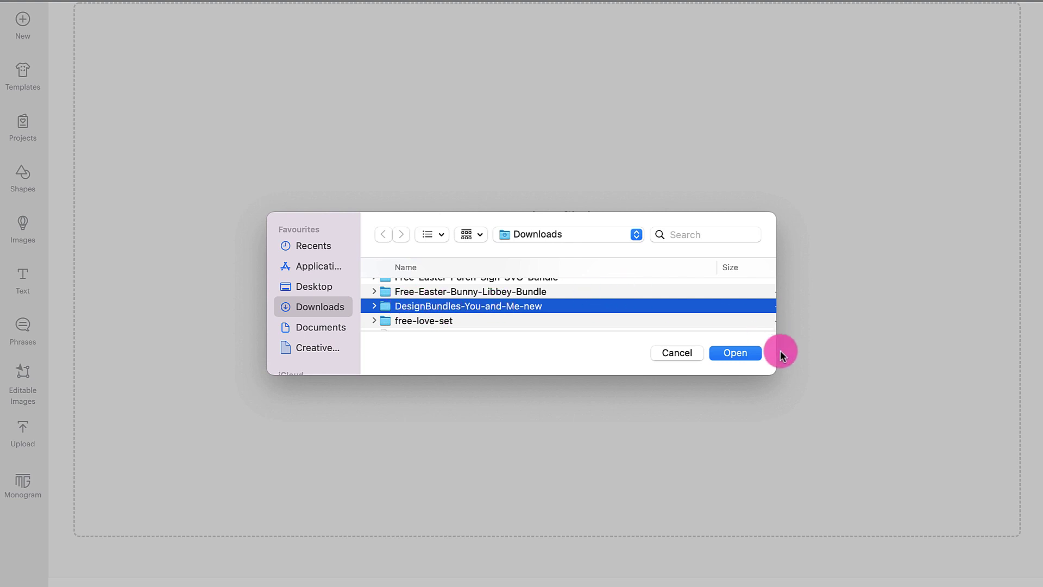
pyautogui.click(743, 357)
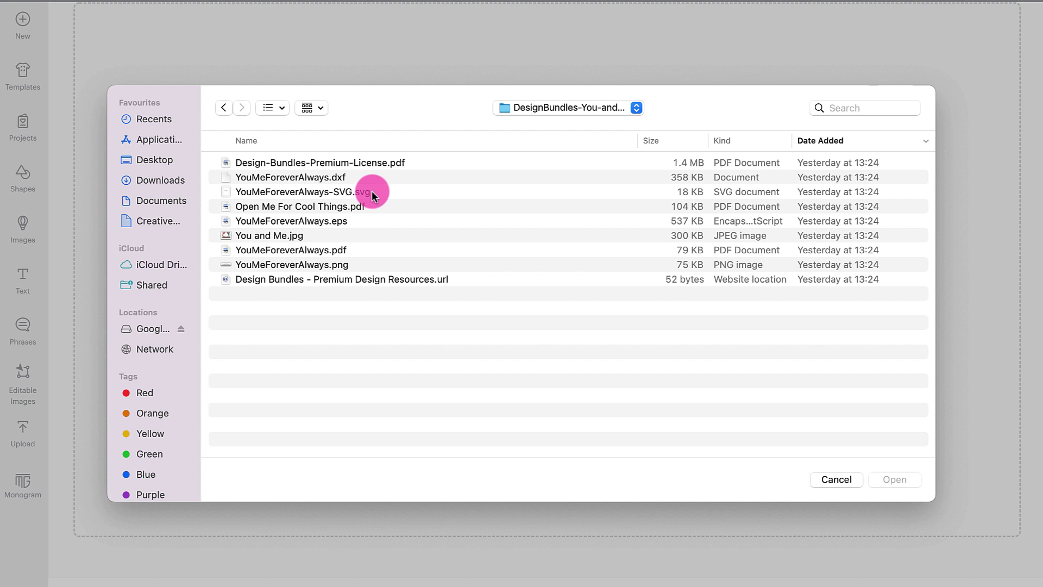
# Select YouMeForeverAlways-SVG.svg and open it for upload
pyautogui.click(369, 196)
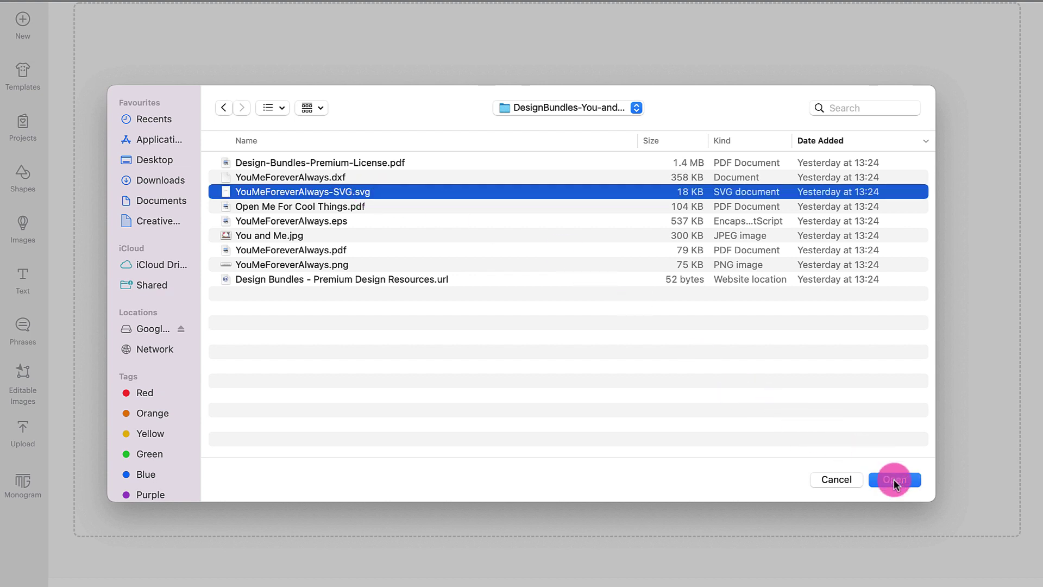
pyautogui.moveTo(893, 483); pyautogui.dragTo(447, 197)
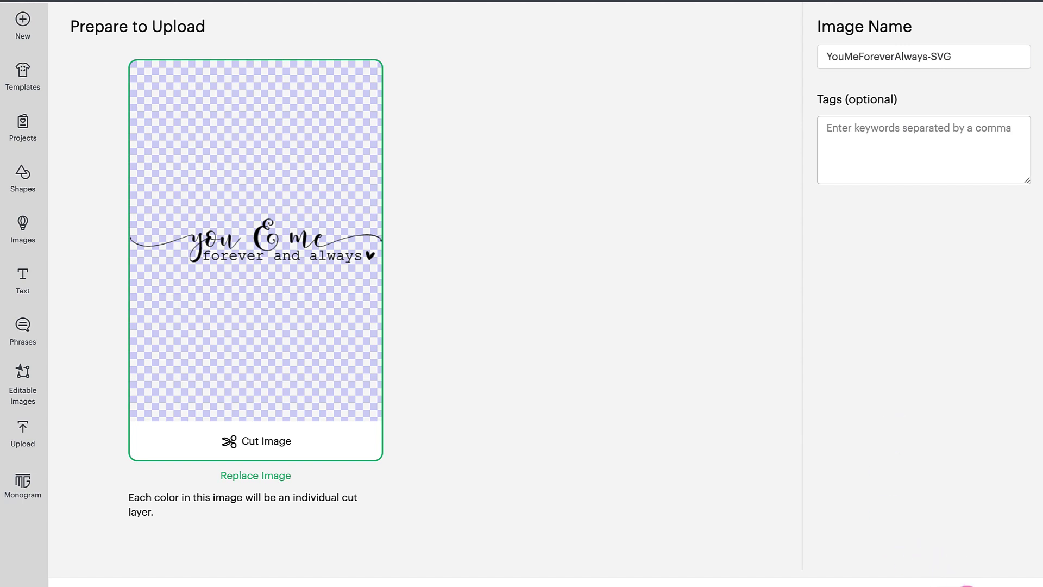
# Upload the YouMeForeverAlways-SVG image with its default name
pyautogui.click(966, 584)
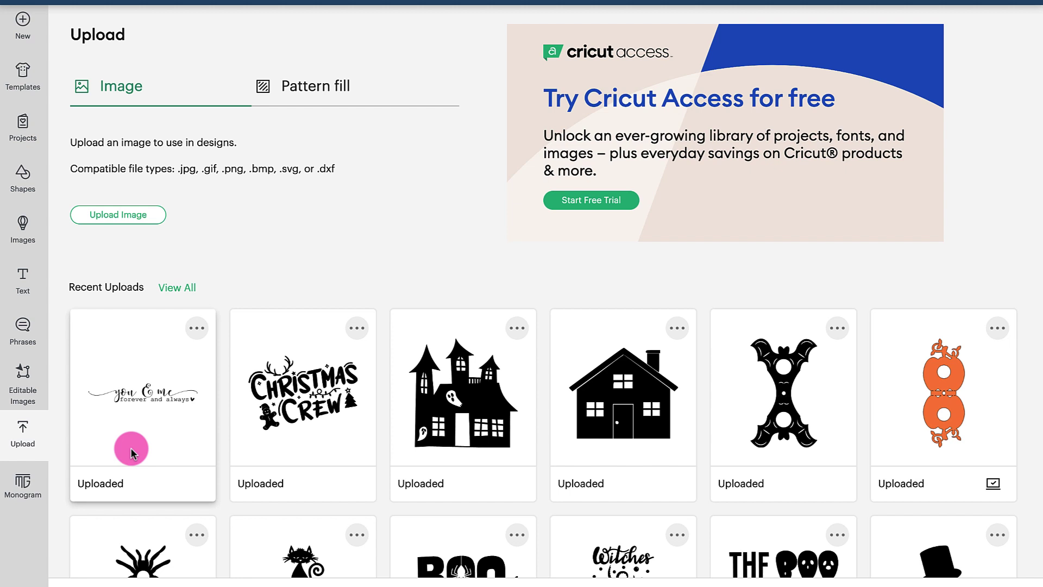
# Select the first 'you & me' card in Recent Uploads
pyautogui.click(149, 425)
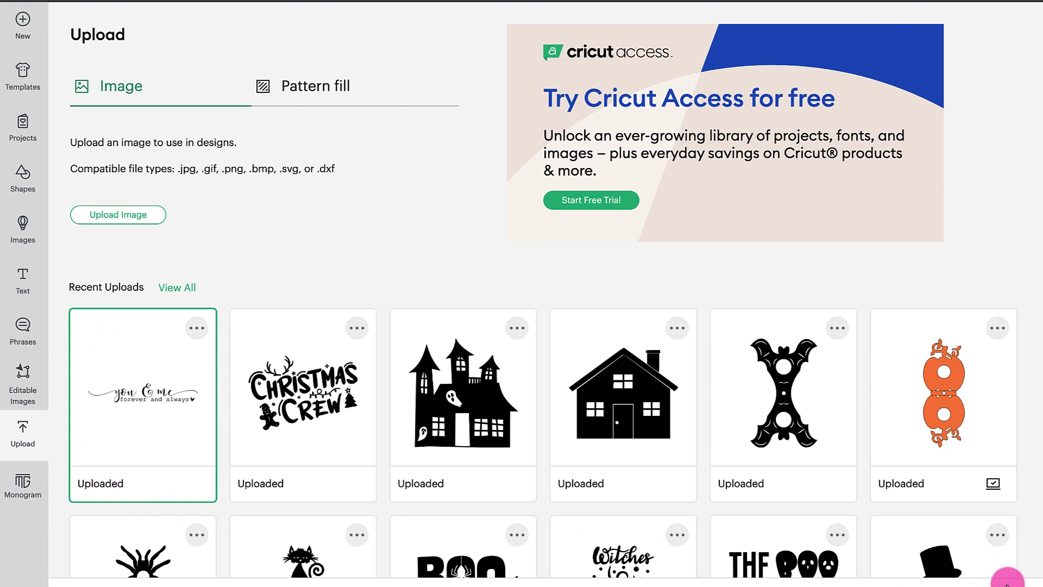
# Add the selected 'you & me' upload to the canvas, about 9.65 x 1.67 inches
pyautogui.click(1008, 581)
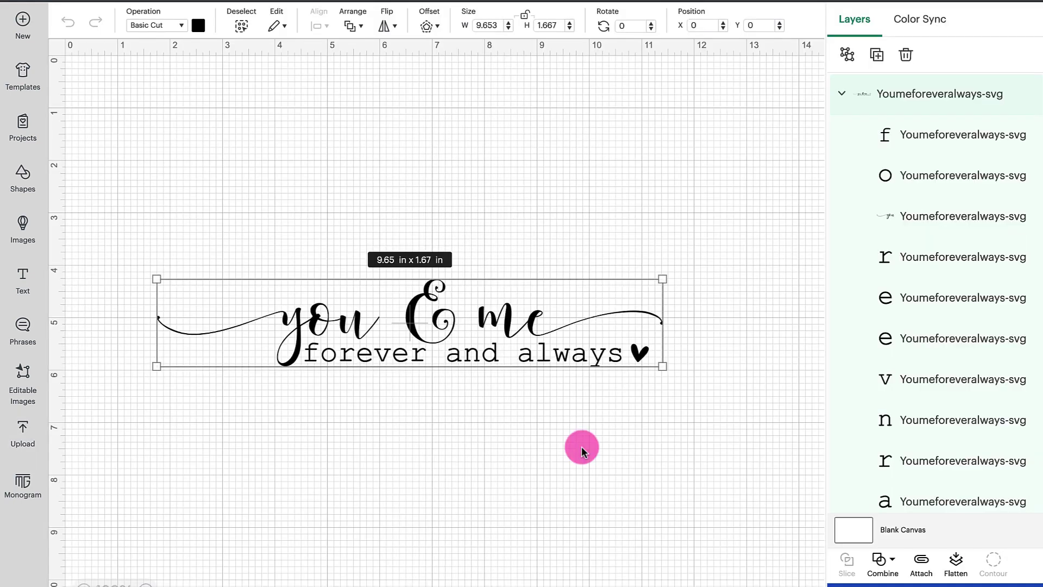